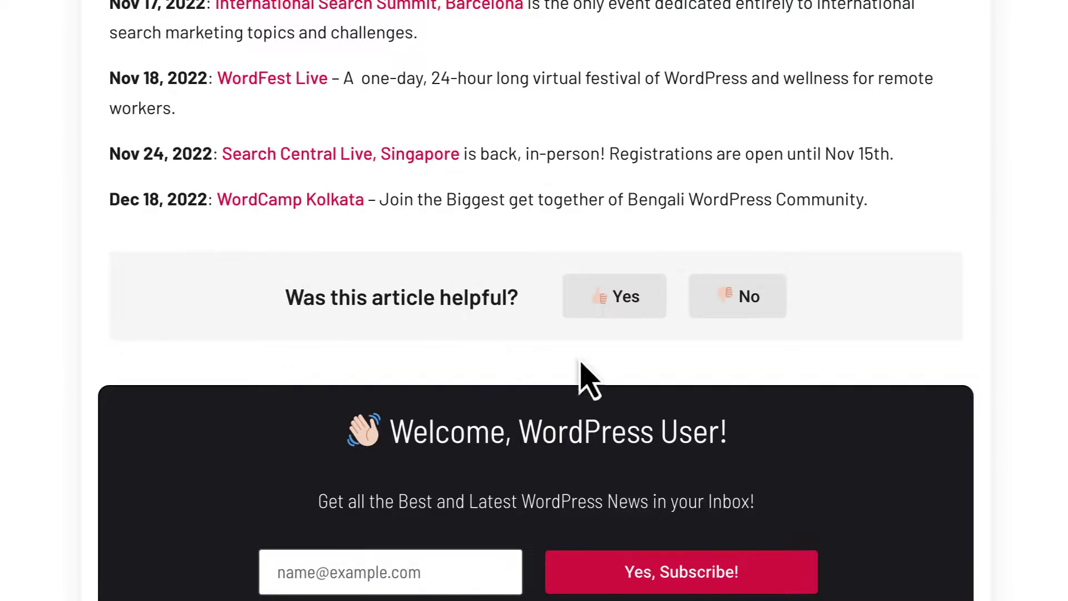
Try the article's Yes feedback button, and switch to the Elementor editor to inspect the container holding the feedback question
left_click(616, 313)
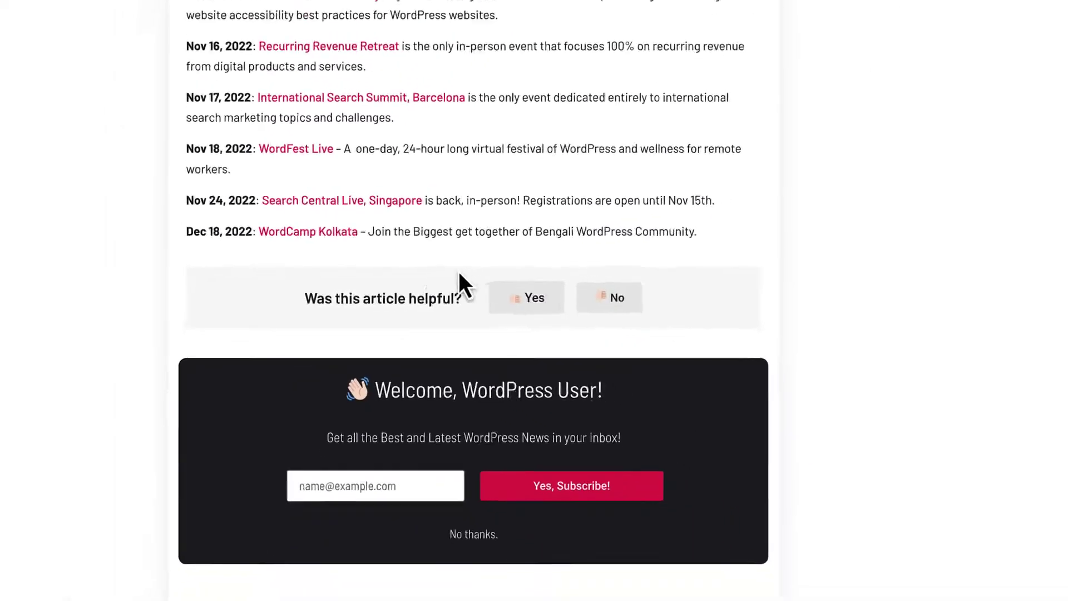
left_click(133, 15)
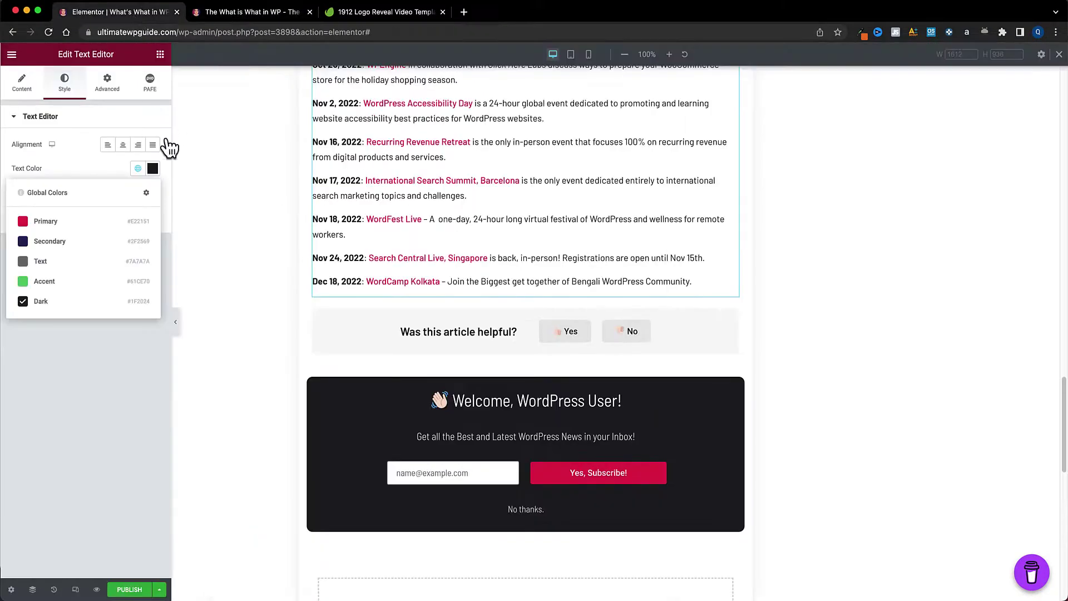
left_click(320, 315)
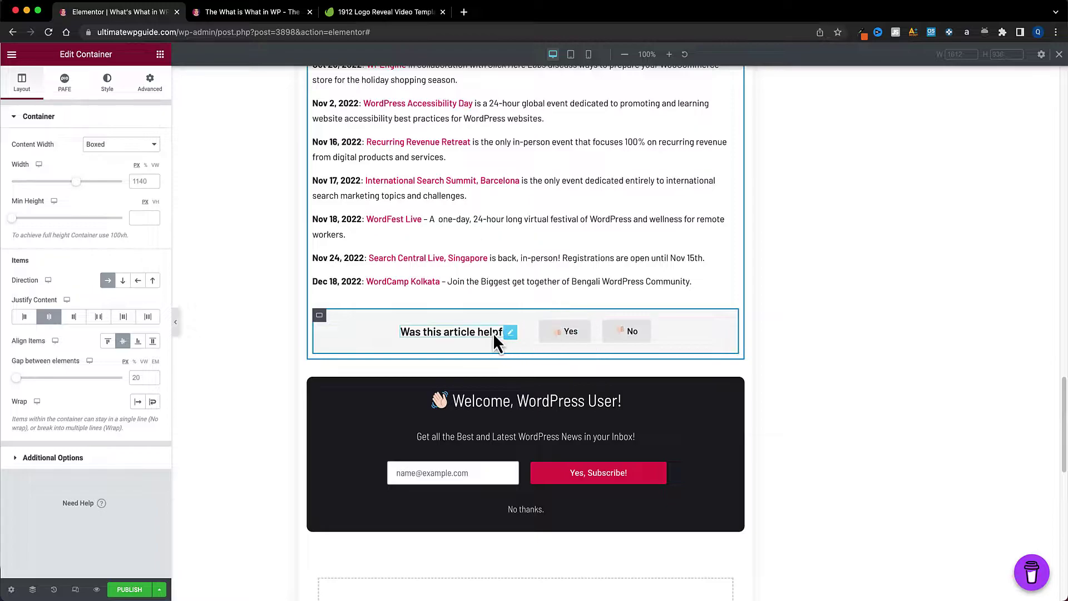
Inspect the form ID and button text in the settings of the Yes feedback button
left_click(587, 336)
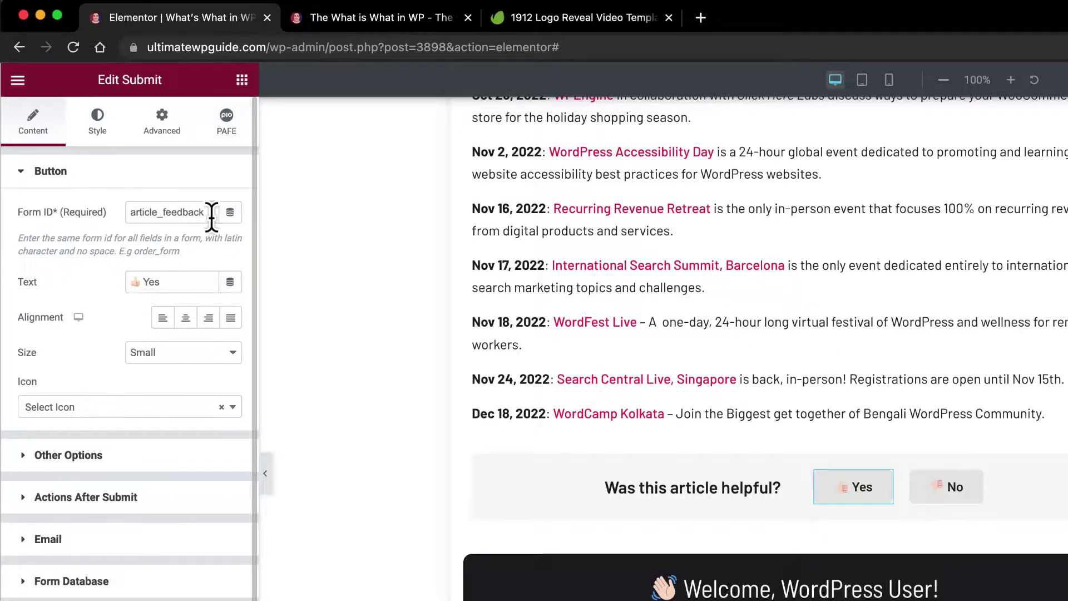
left_click_drag(212, 216, 129, 214)
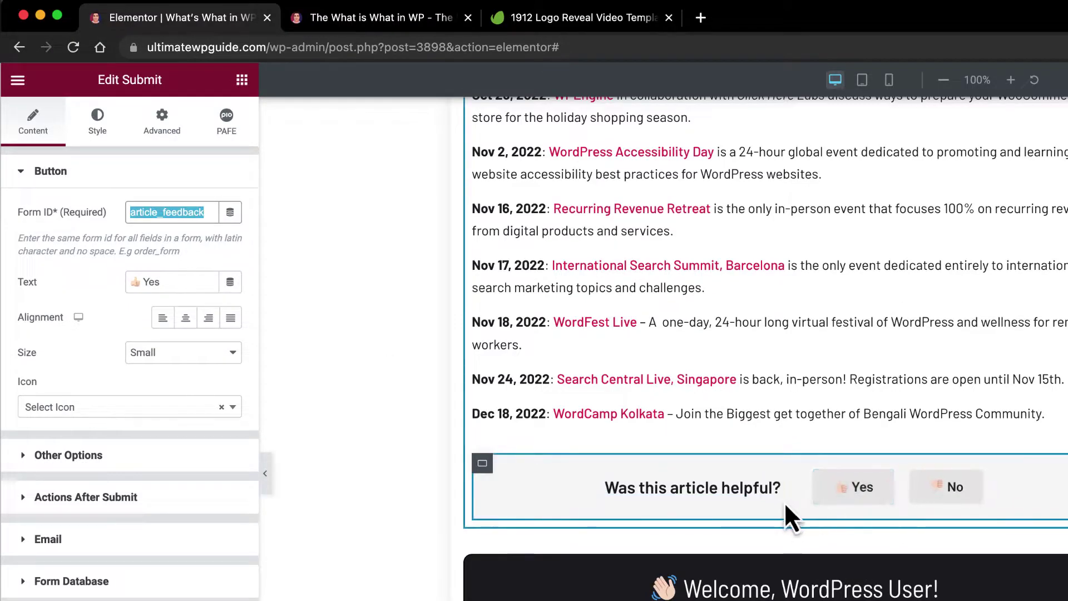
left_click_drag(174, 287, 107, 299)
left_click(172, 286)
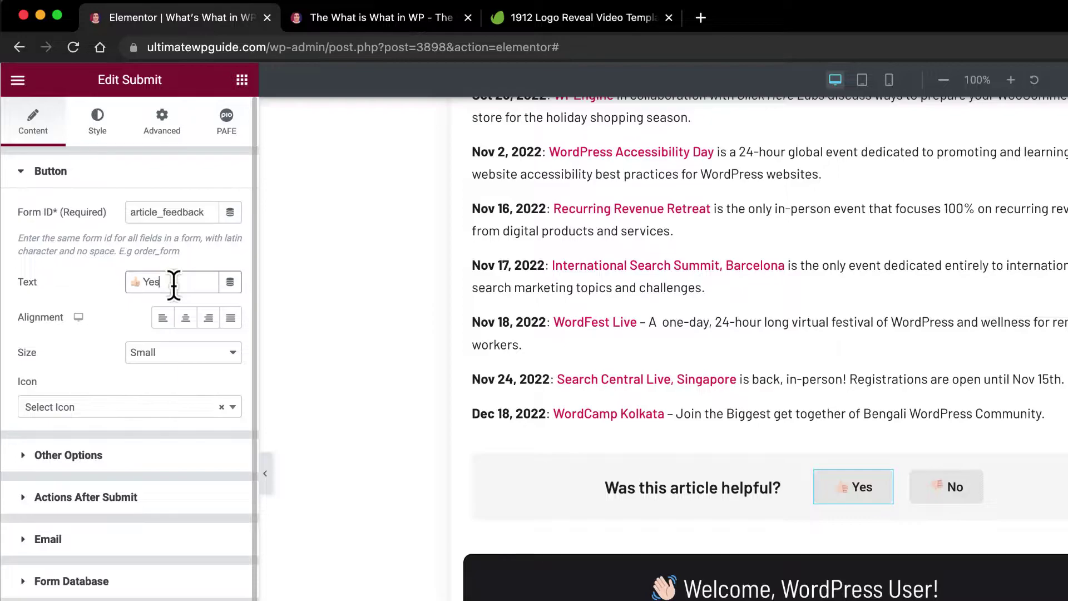
Review the Yes button's action after submit and the shortcode and wording of its email subject
left_click(148, 501)
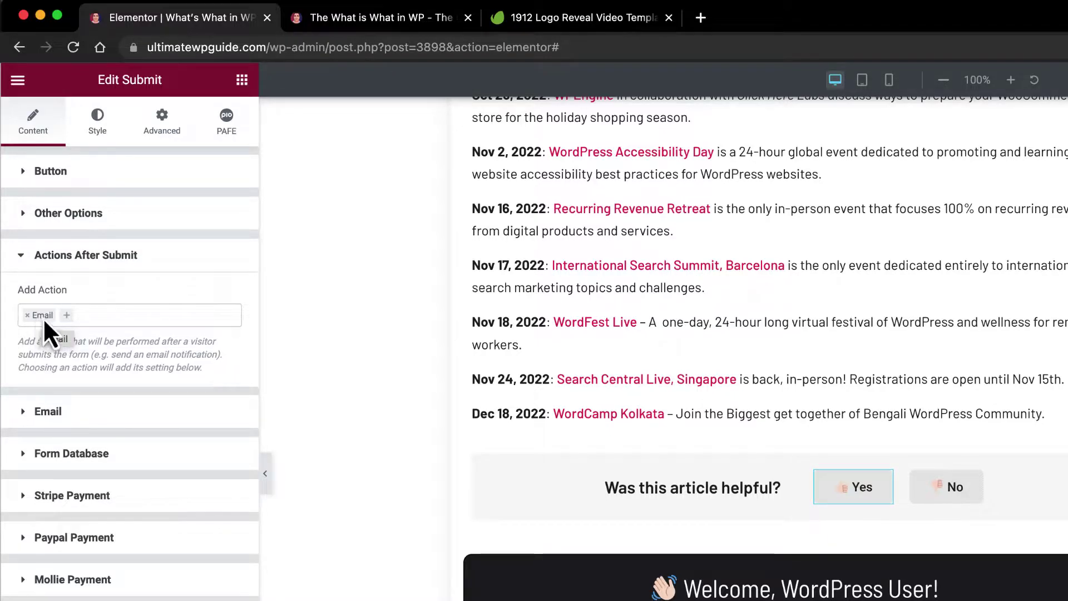
left_click(27, 412)
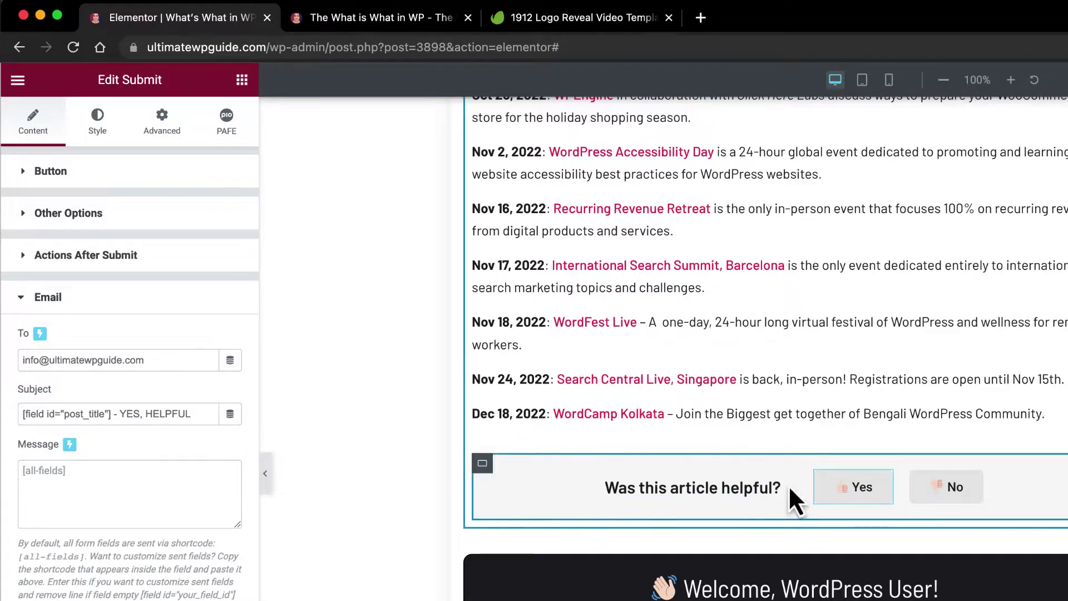
left_click_drag(23, 414, 114, 415)
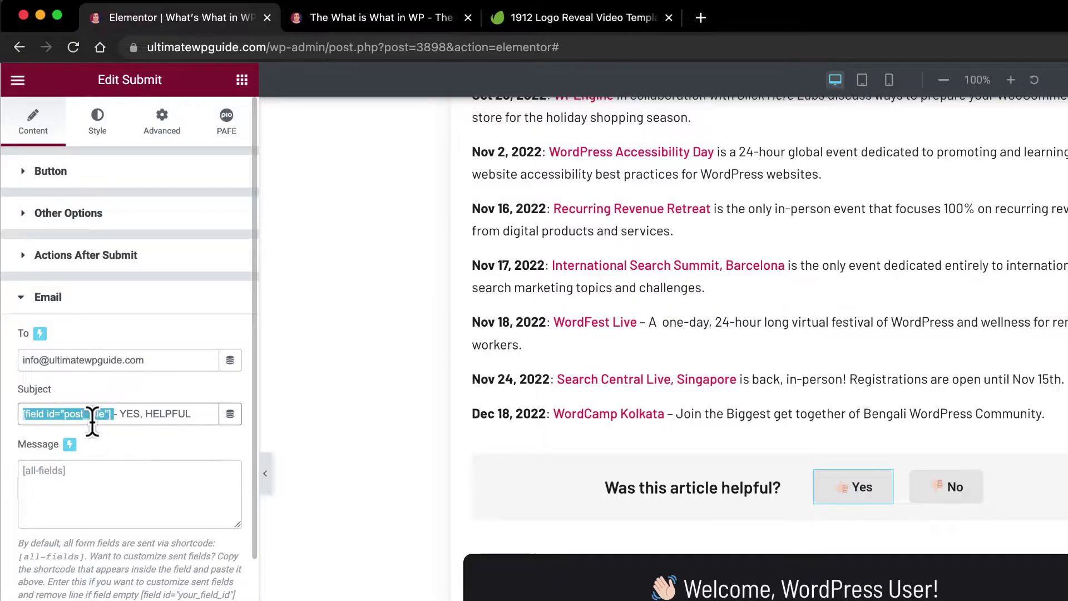
left_click_drag(126, 415, 191, 417)
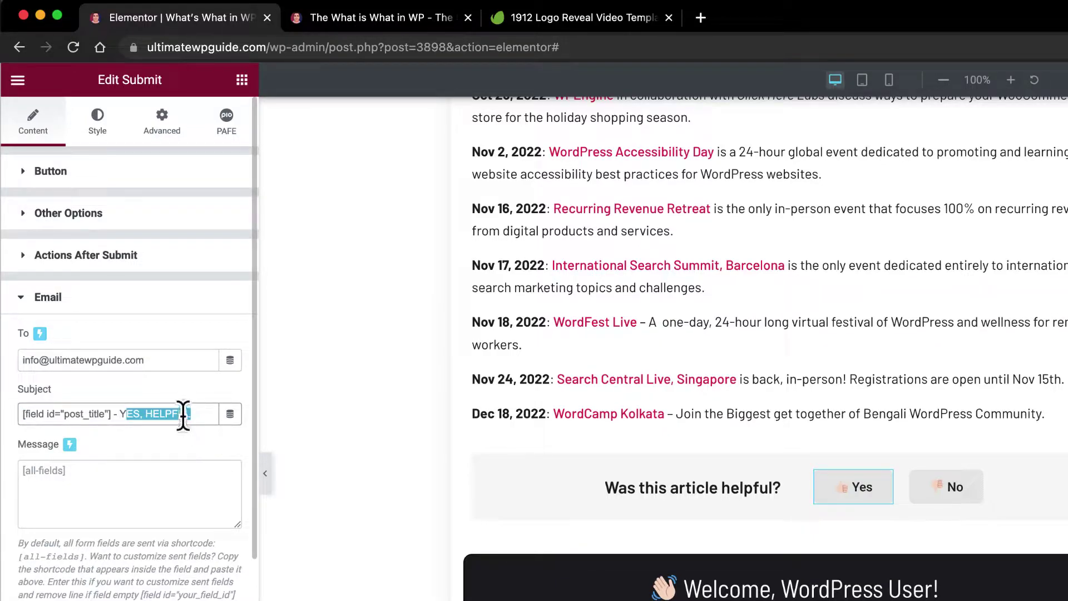
Review the No button's email action and subject, and open the hidden field placed beside the feedback question
left_click(978, 492)
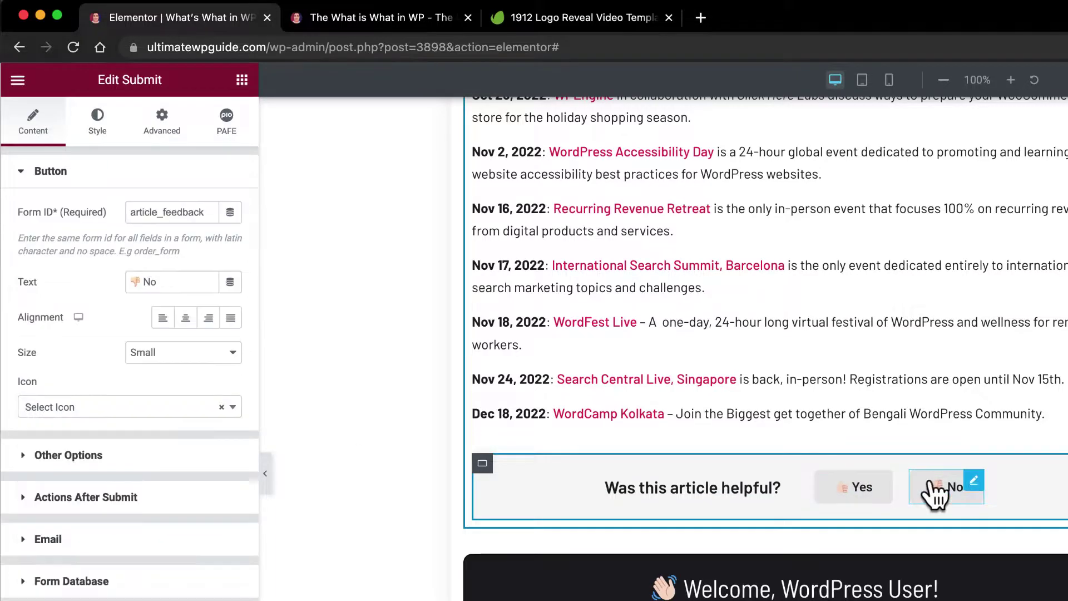
left_click(69, 501)
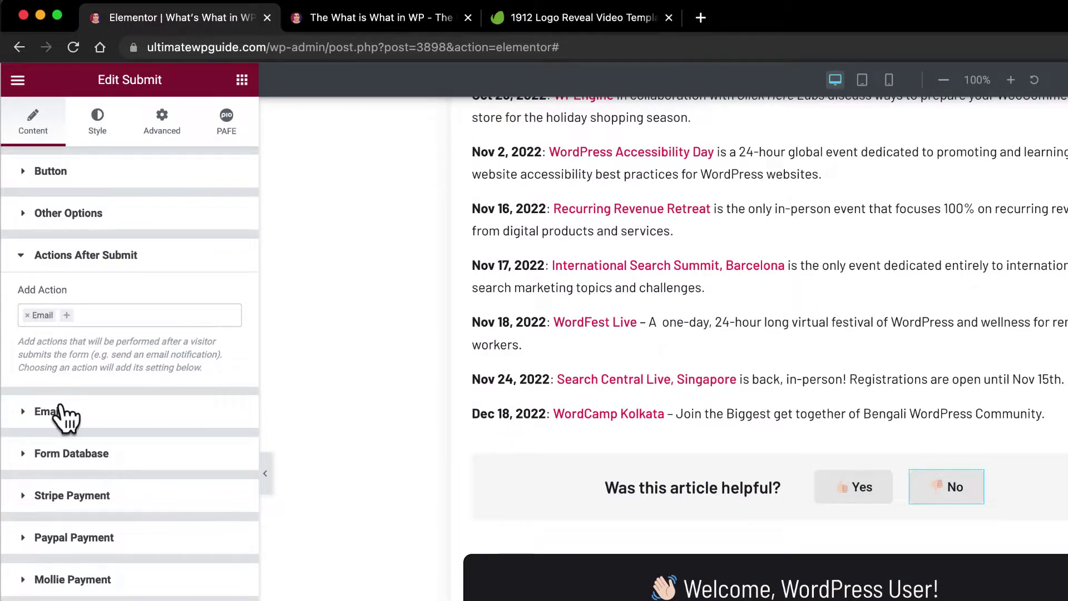
left_click(25, 411)
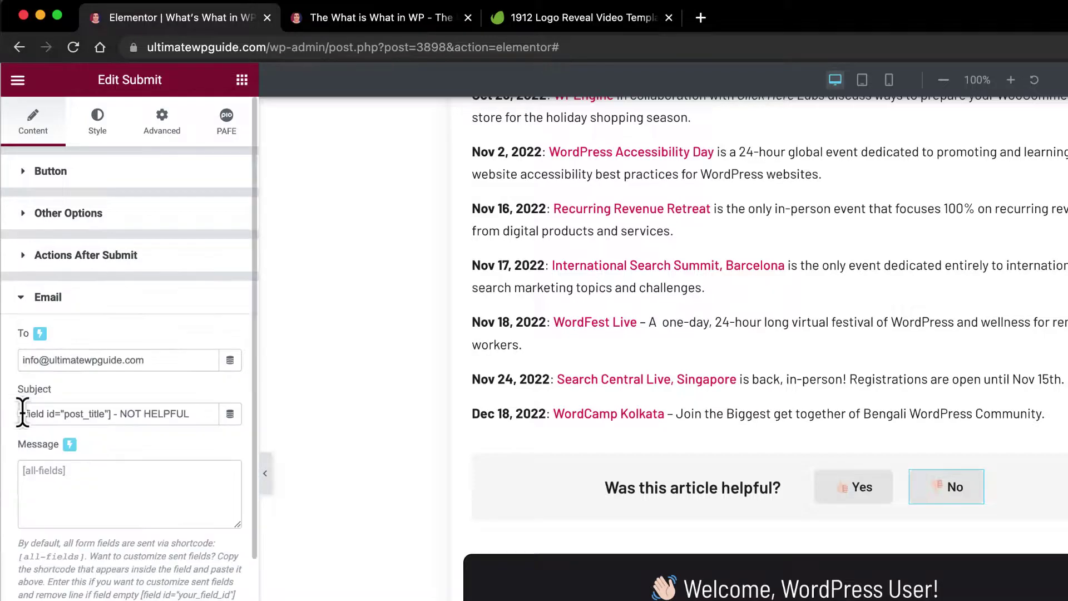
left_click_drag(190, 415, 122, 414)
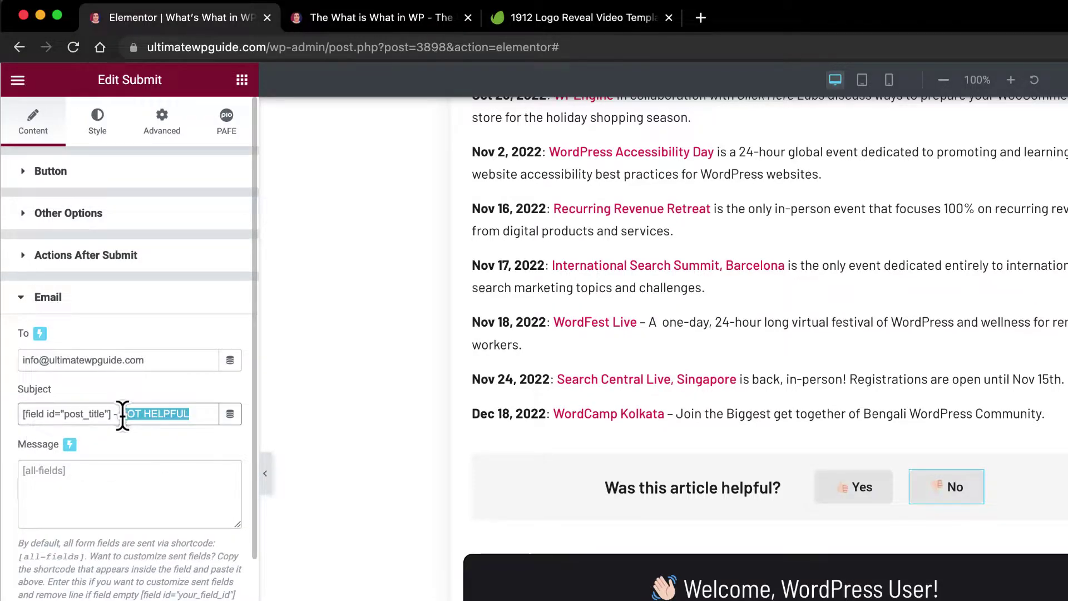
left_click(789, 490)
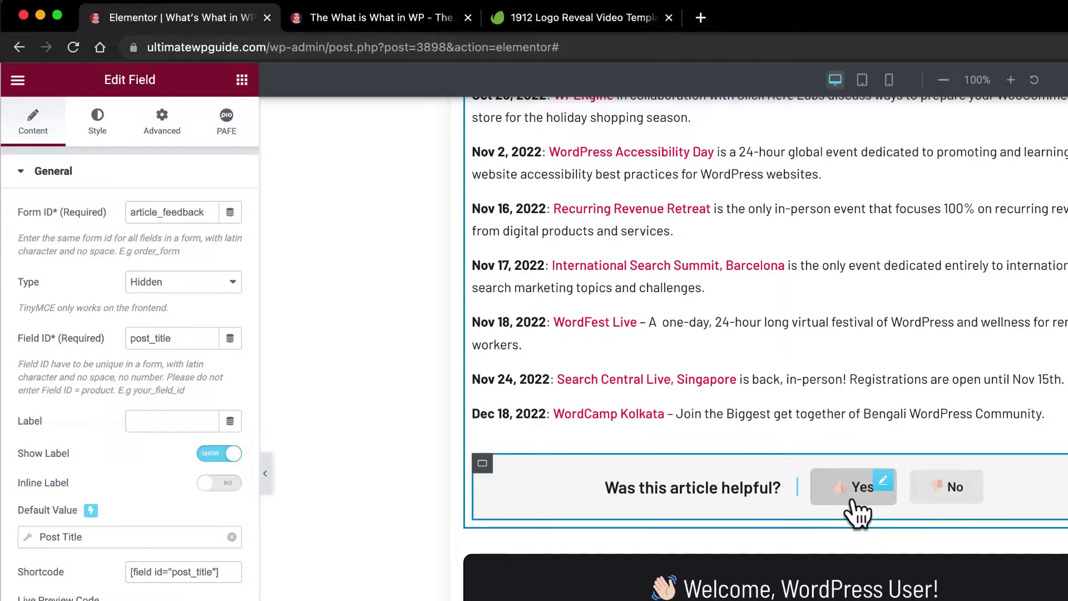
Examine the advanced settings of the Yes button, focusing on the custom CSS rule for the form message
left_click(884, 482)
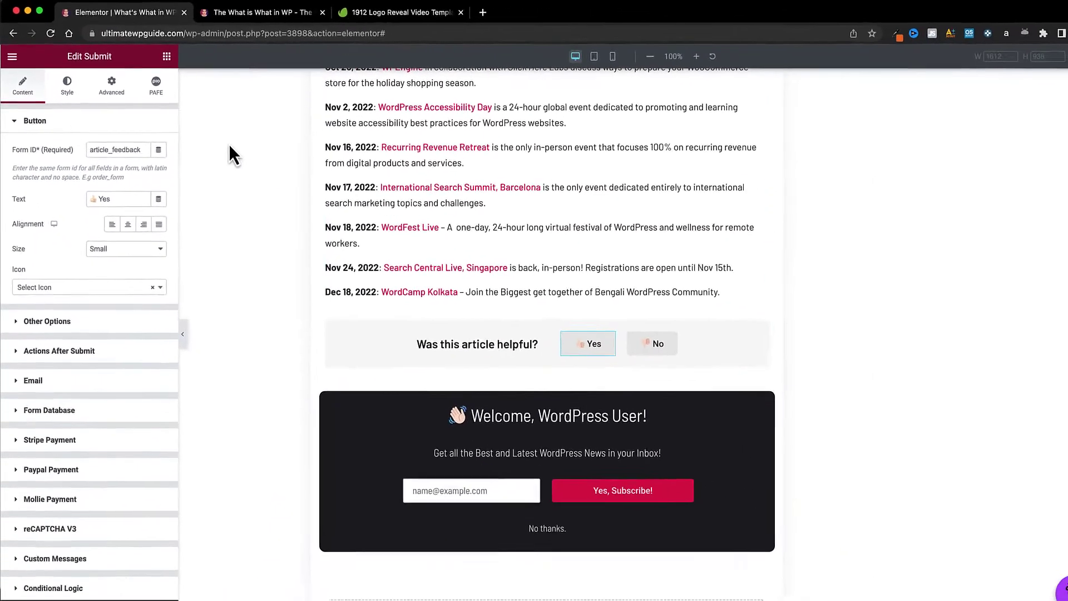
left_click(110, 86)
scroll(90, 380, "down", 7)
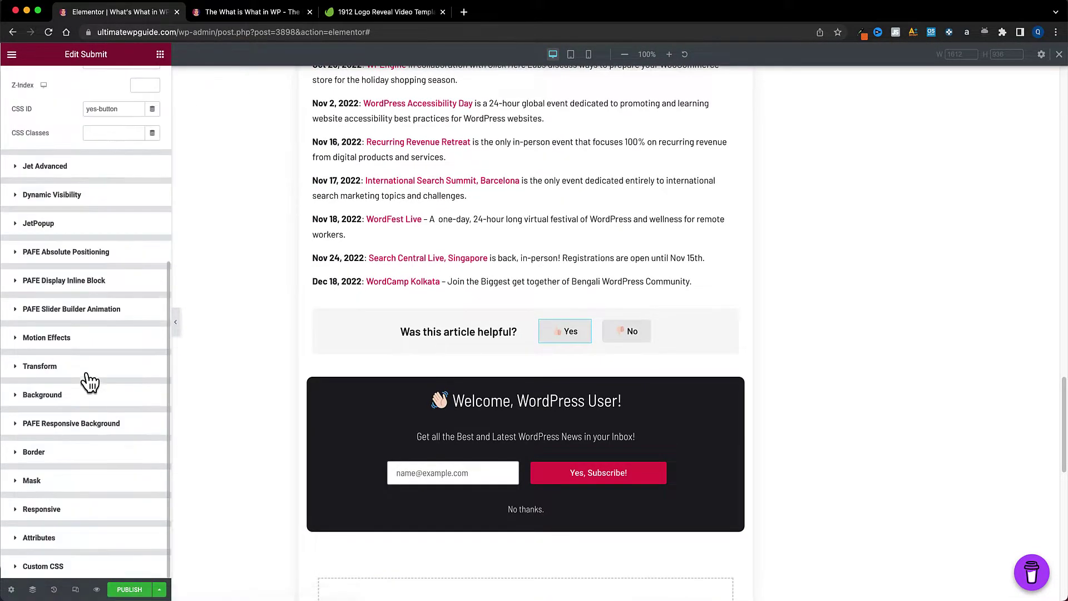
left_click(47, 575)
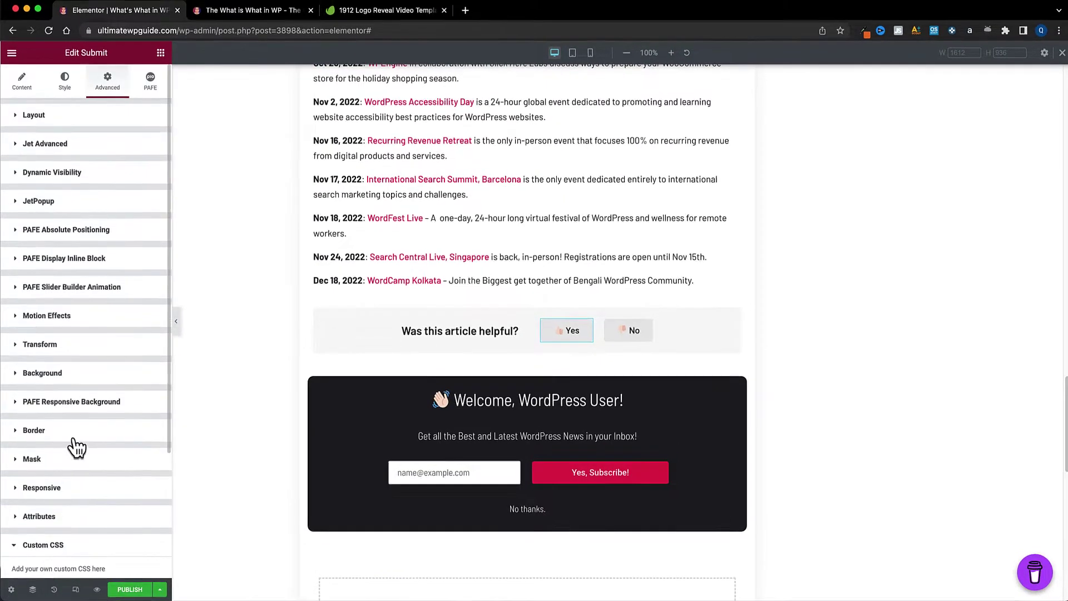
scroll(73, 442, "down", 3)
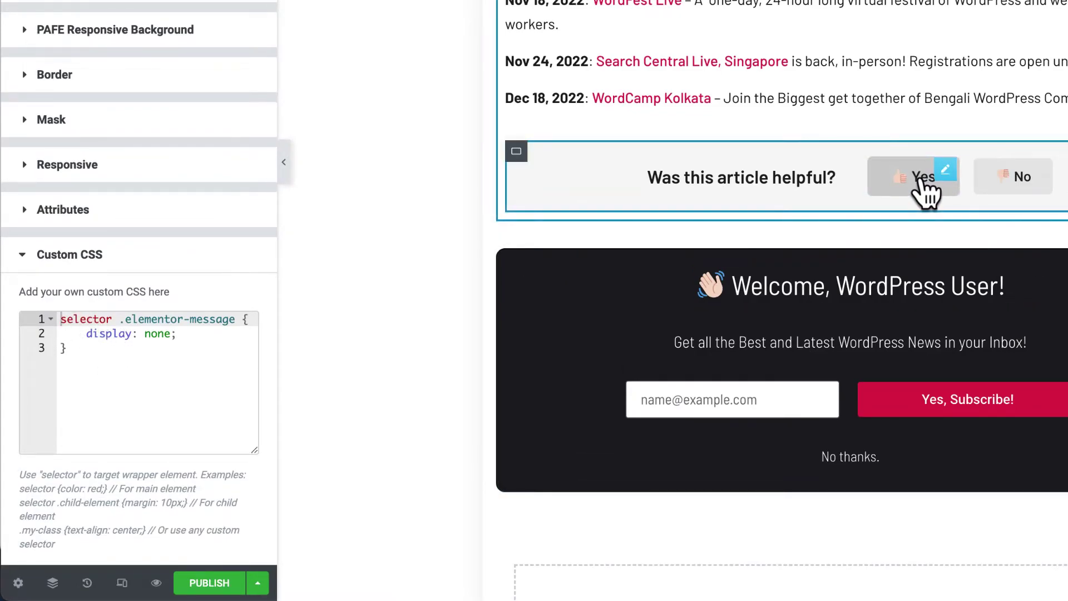
left_click_drag(121, 319, 232, 337)
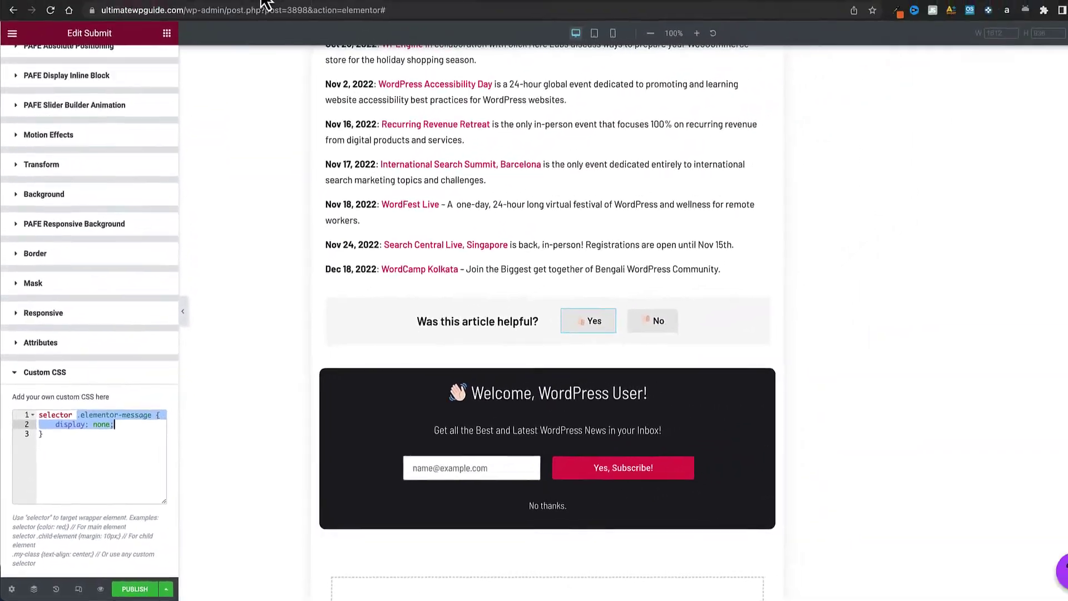
Switch to the article preview and answer Yes to the question "Was this article helpful?"
left_click(251, 13)
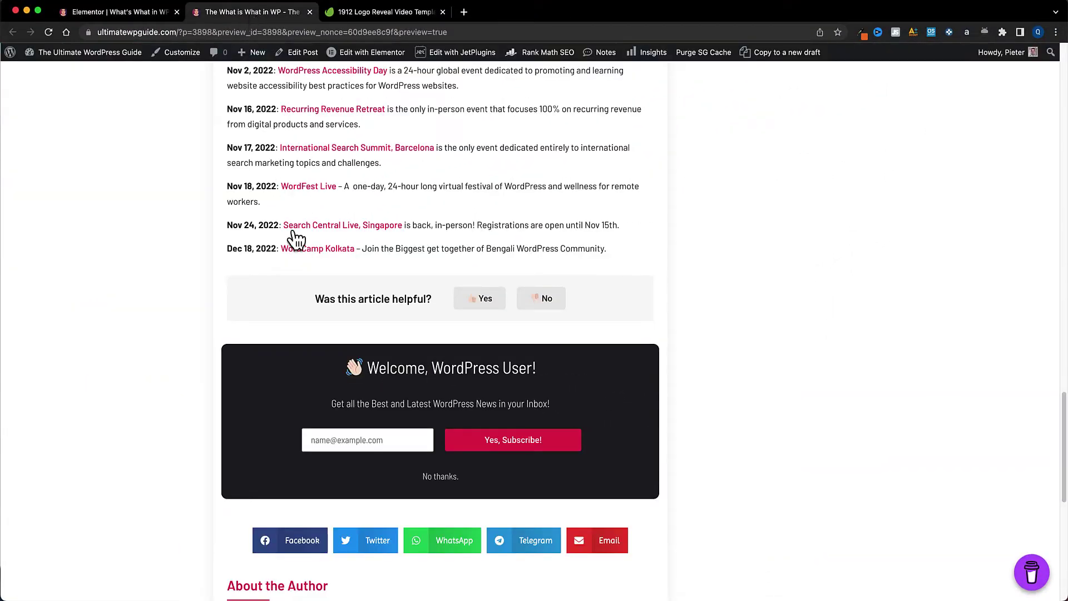
left_click(480, 302)
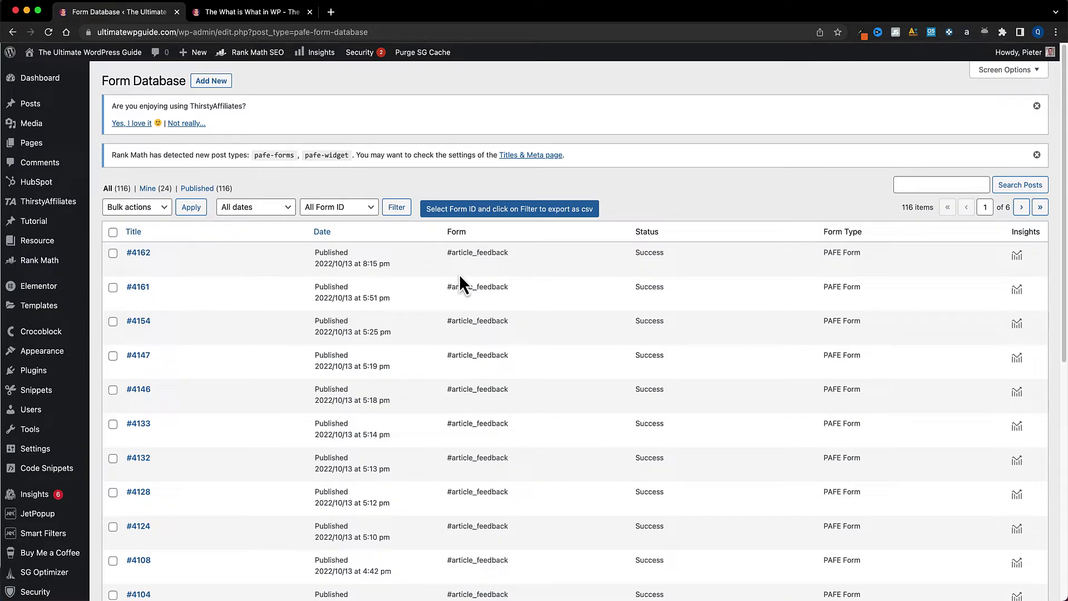
Look through the Form Database submissions and Piotnet Addons entries, and open the newest article_feedback submission
scroll(58, 507, "down", 1)
scroll(58, 507, "down", 4)
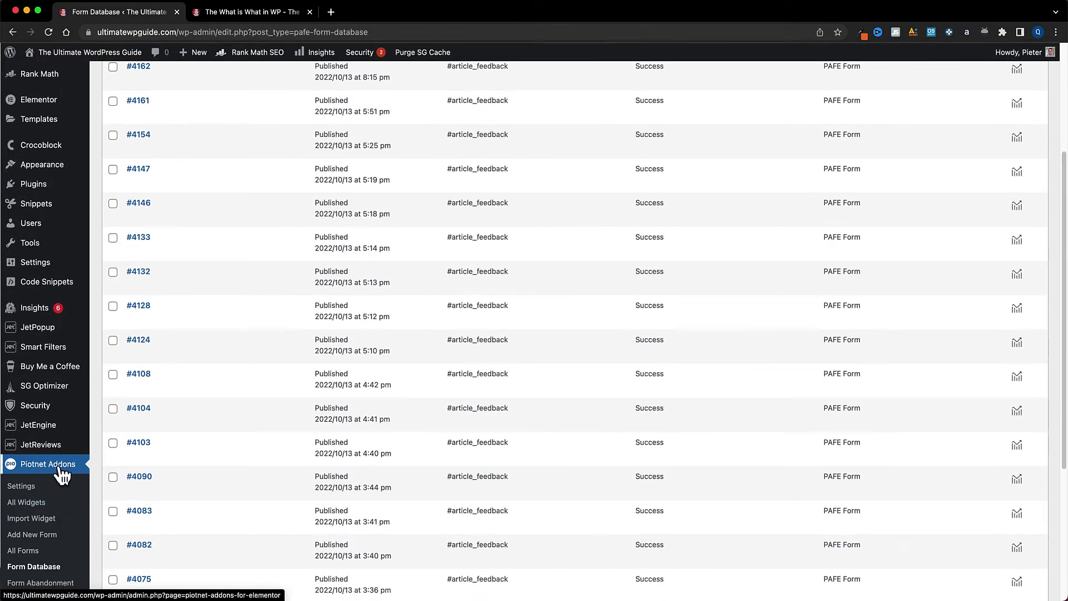
scroll(209, 448, "up", 5)
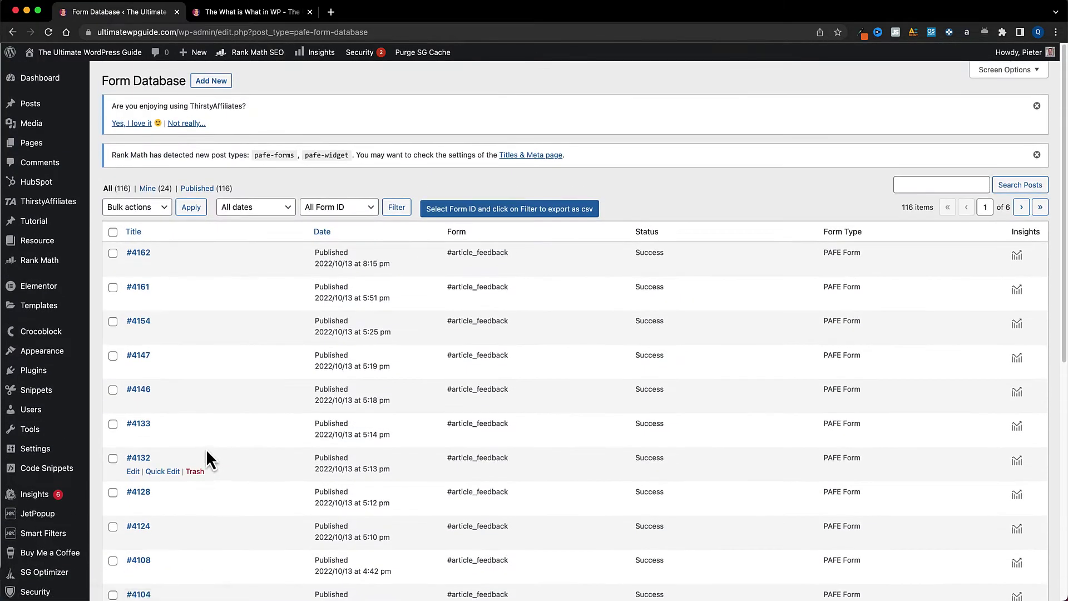
left_click(142, 256)
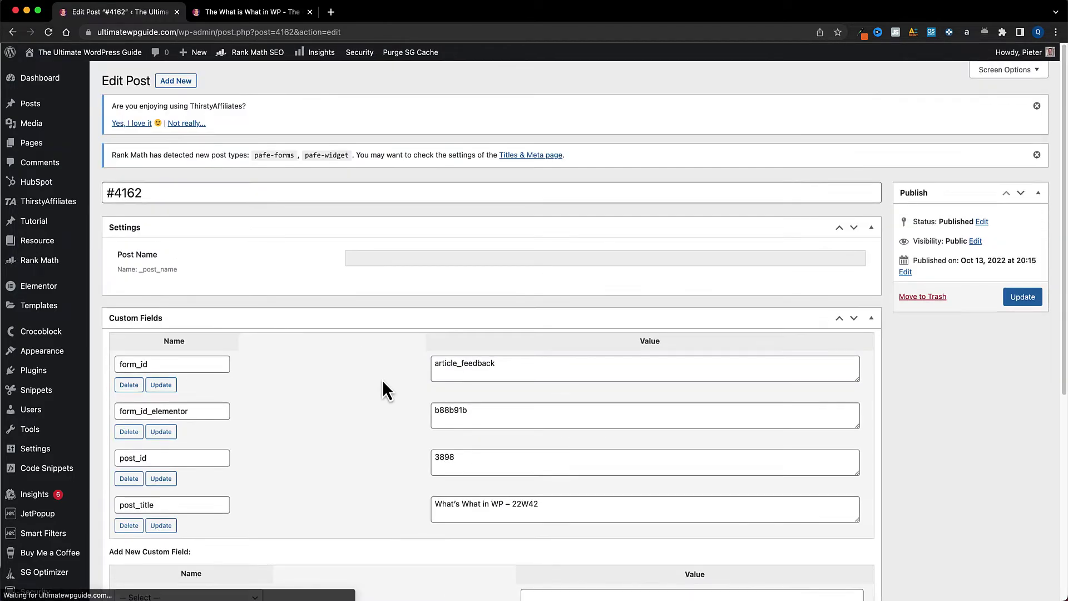
Examine the post ID, form ID and post title values stored in the submission's custom fields
scroll(382, 379, "down", 3)
left_click_drag(453, 389, 446, 388)
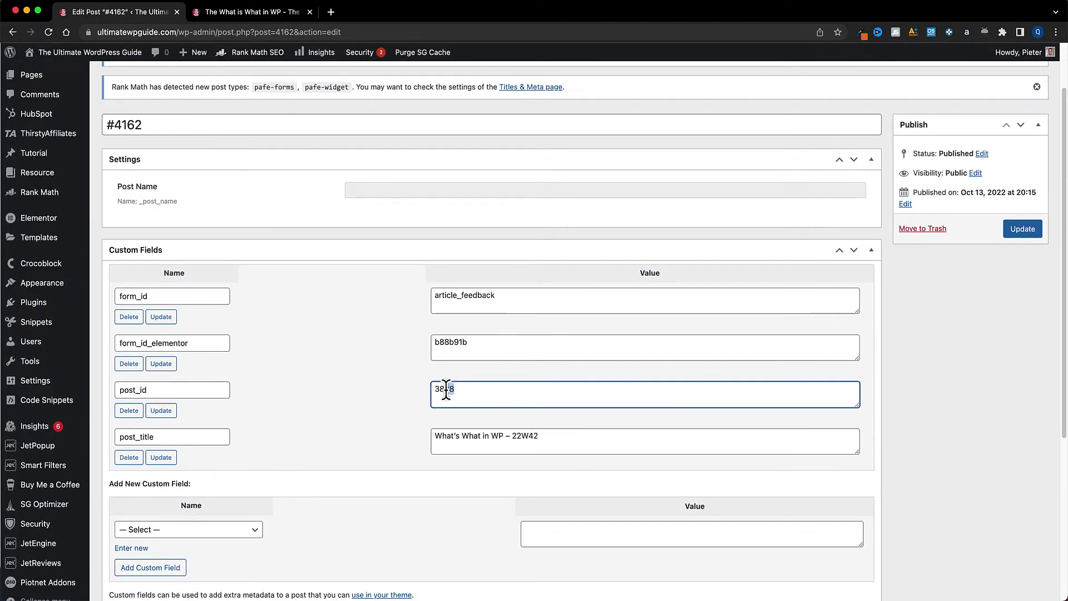
left_click_drag(497, 295, 432, 296)
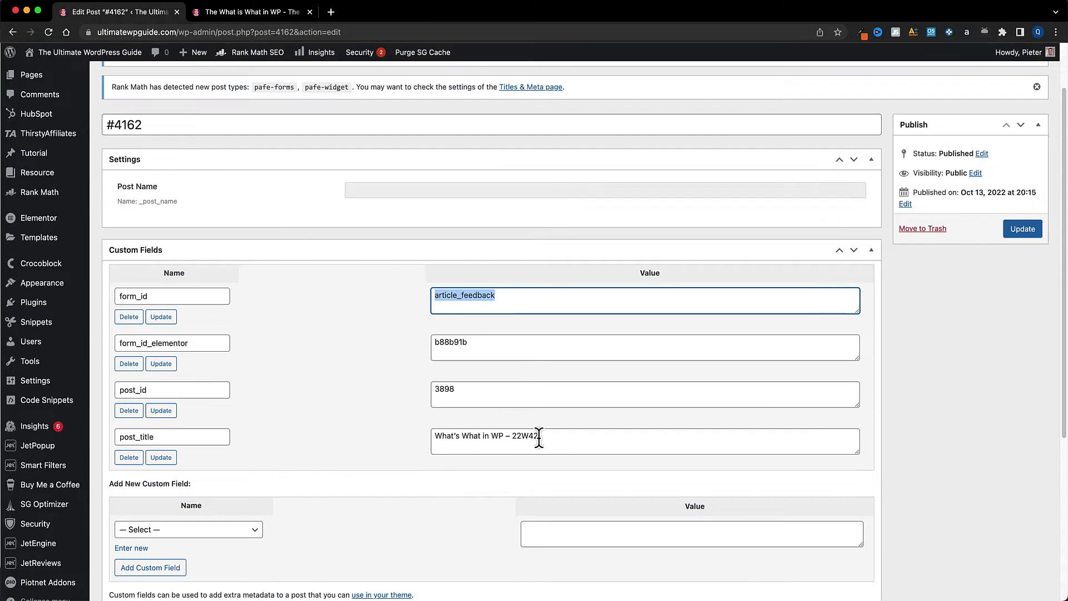
left_click_drag(538, 438, 438, 439)
scroll(516, 450, "down", 1)
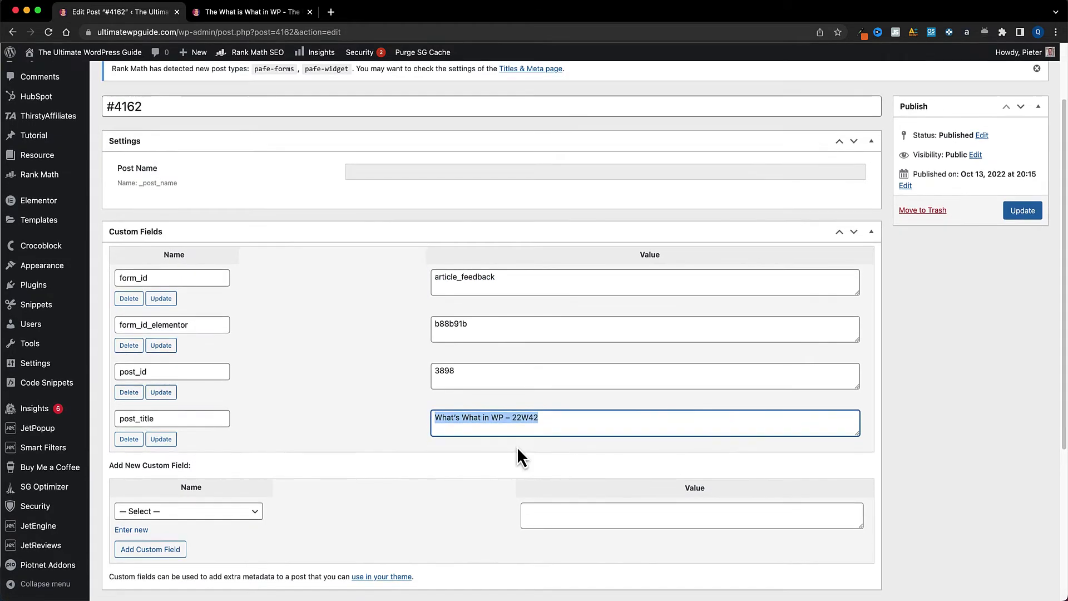